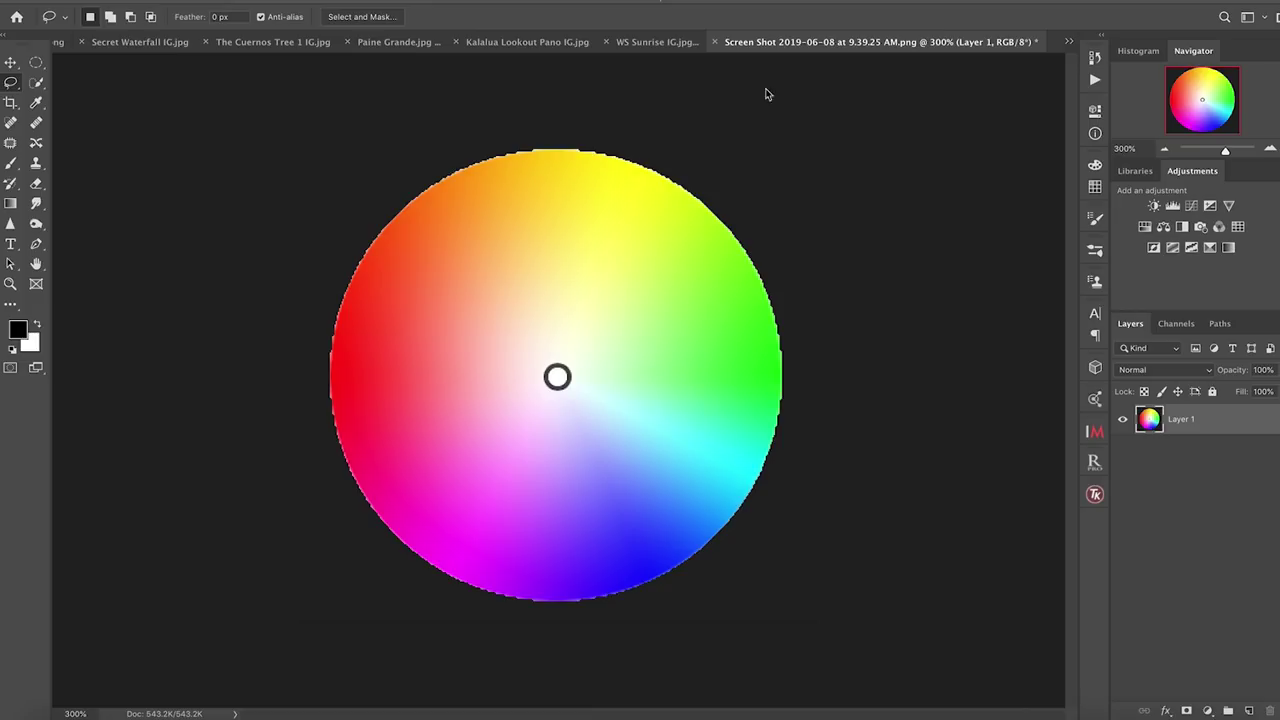
- Switch to the HSV cylinder diagram, take the Eyedropper, and open the Color Picker with white (ffffff)
left_click(60, 42)
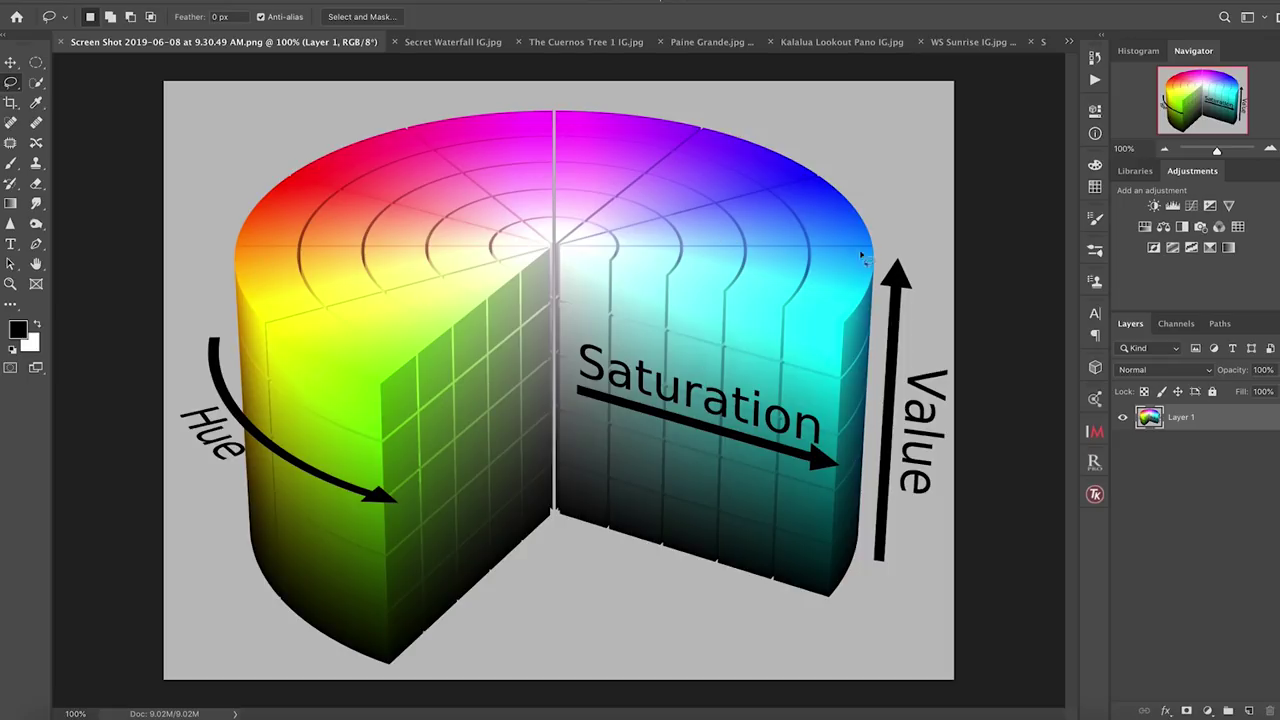
left_click(36, 102)
key("x")
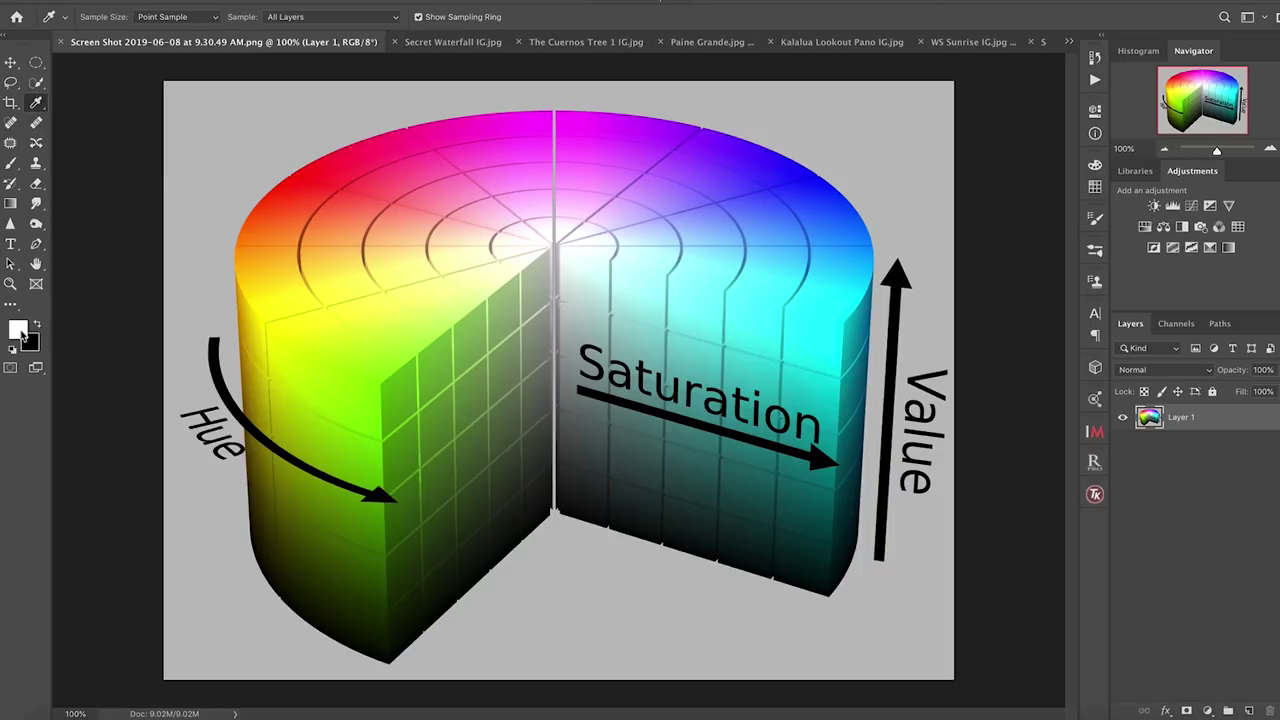
left_click(20, 333)
left_click_drag(795, 410, 974, 122)
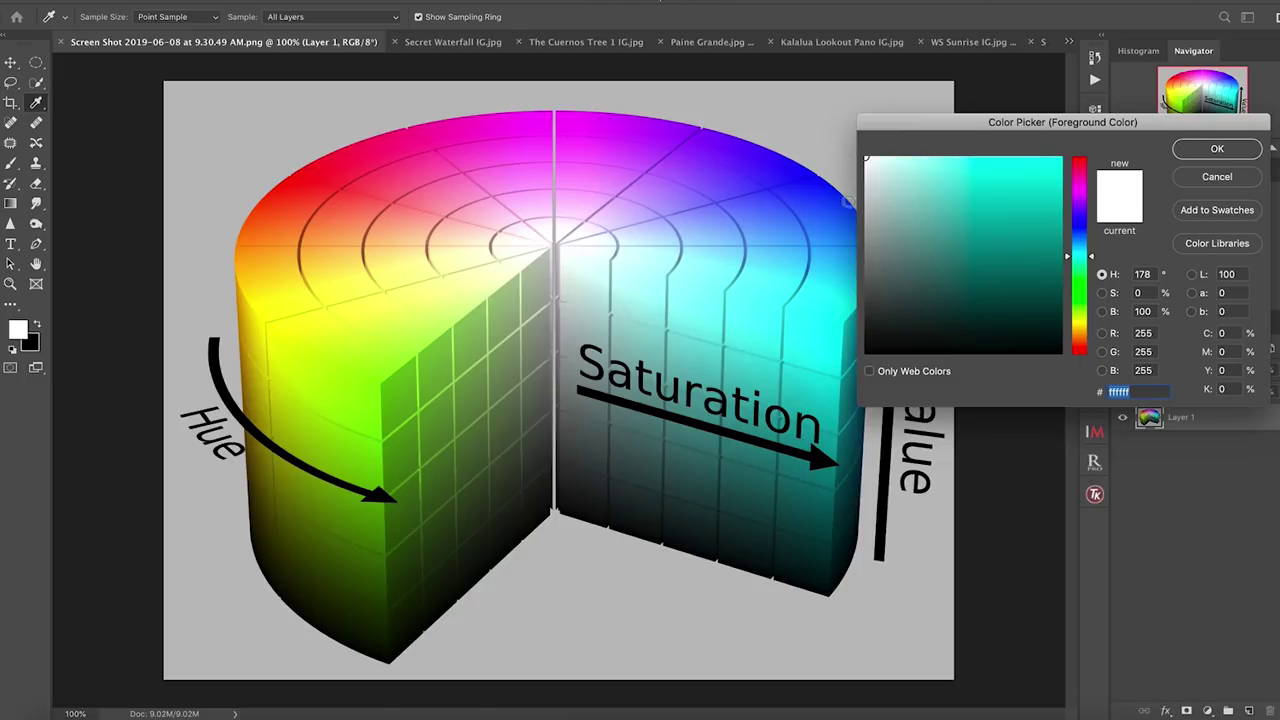
left_click(577, 276)
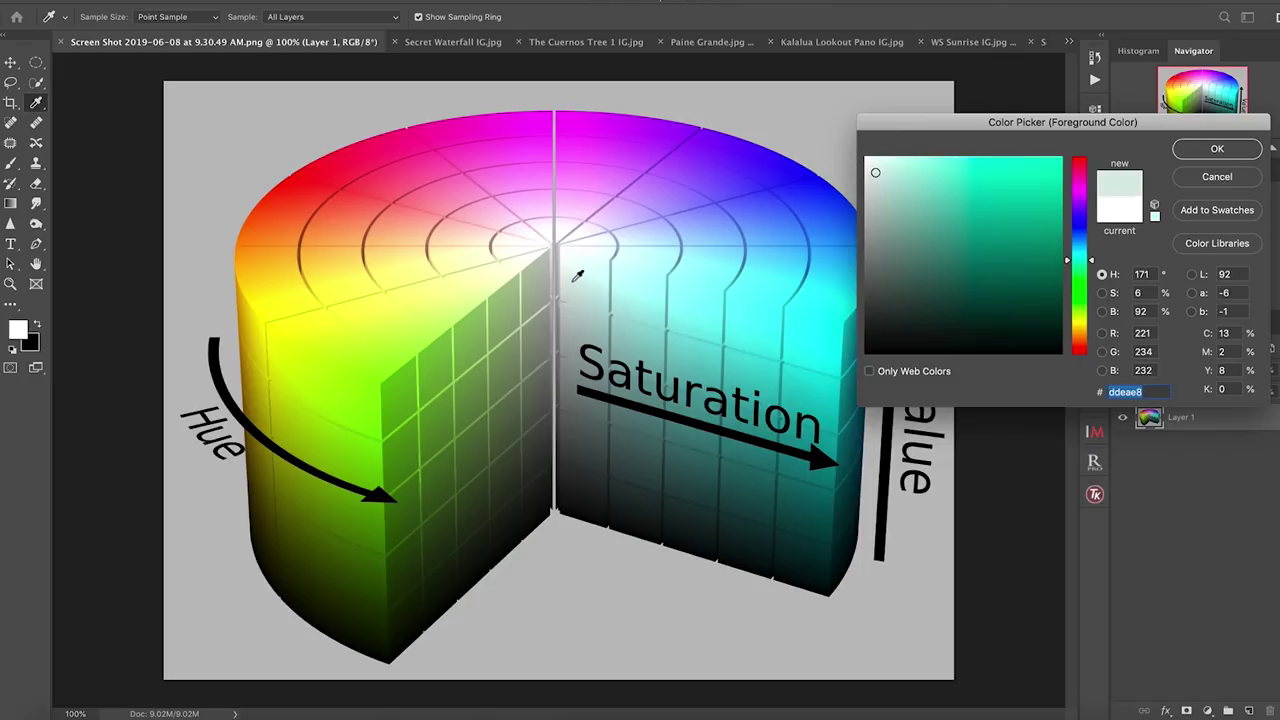
left_click_drag(577, 276, 638, 292)
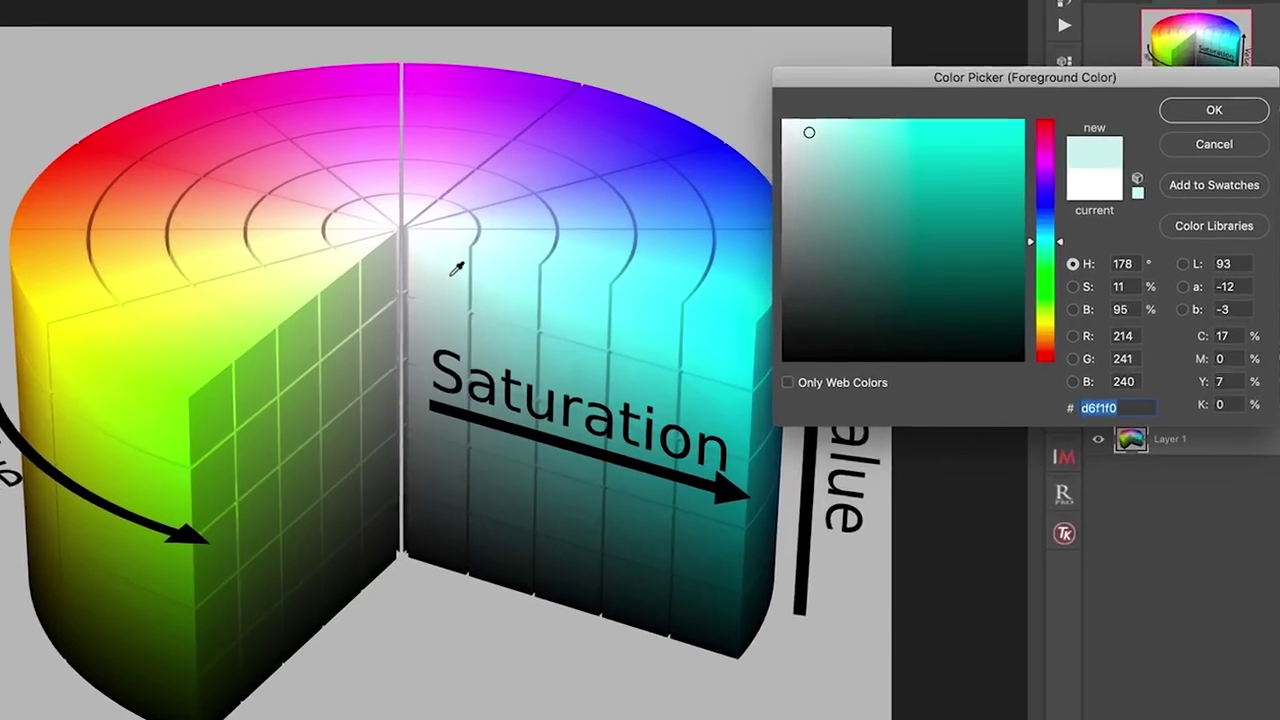
left_click_drag(340, 278, 571, 488)
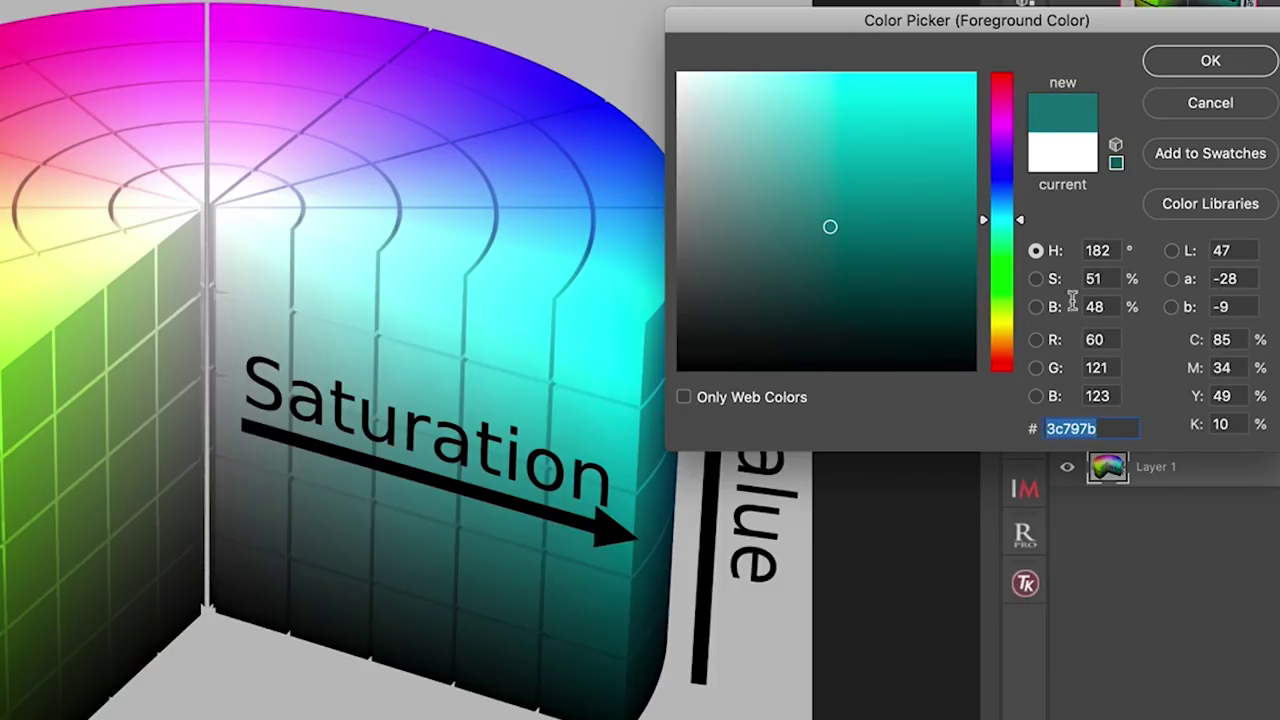
left_click(425, 277)
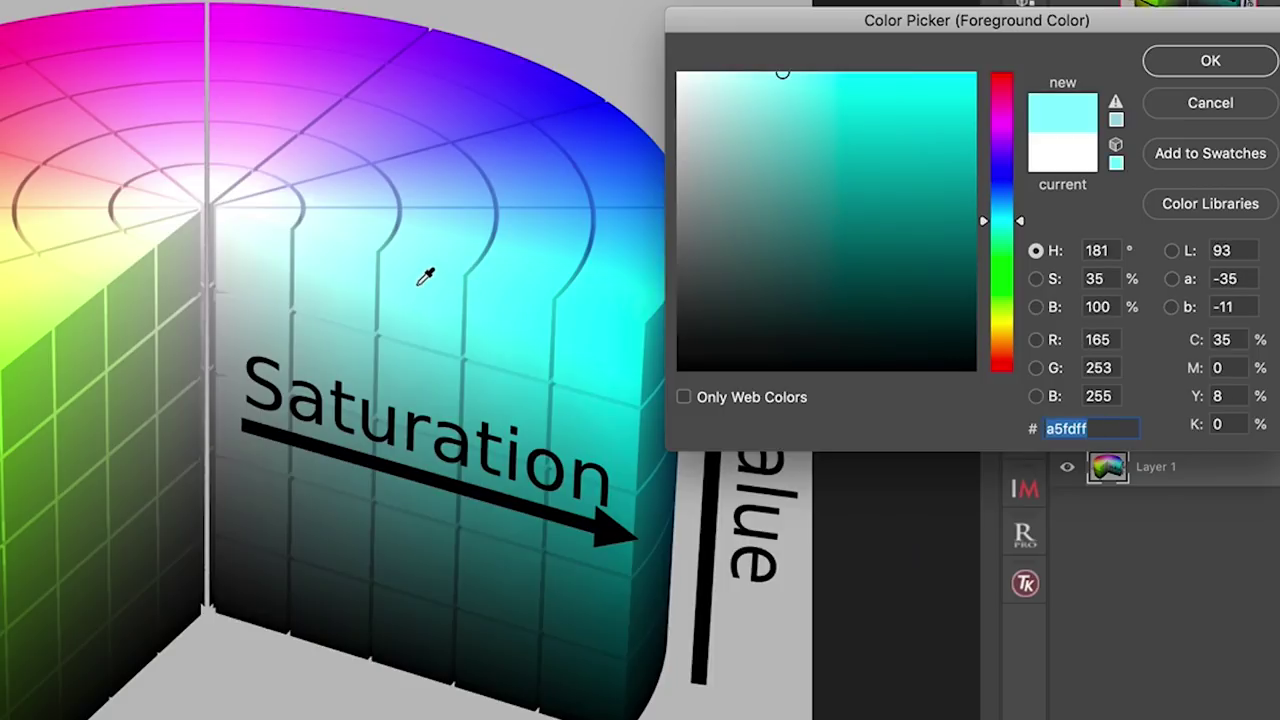
left_click_drag(425, 277, 411, 664)
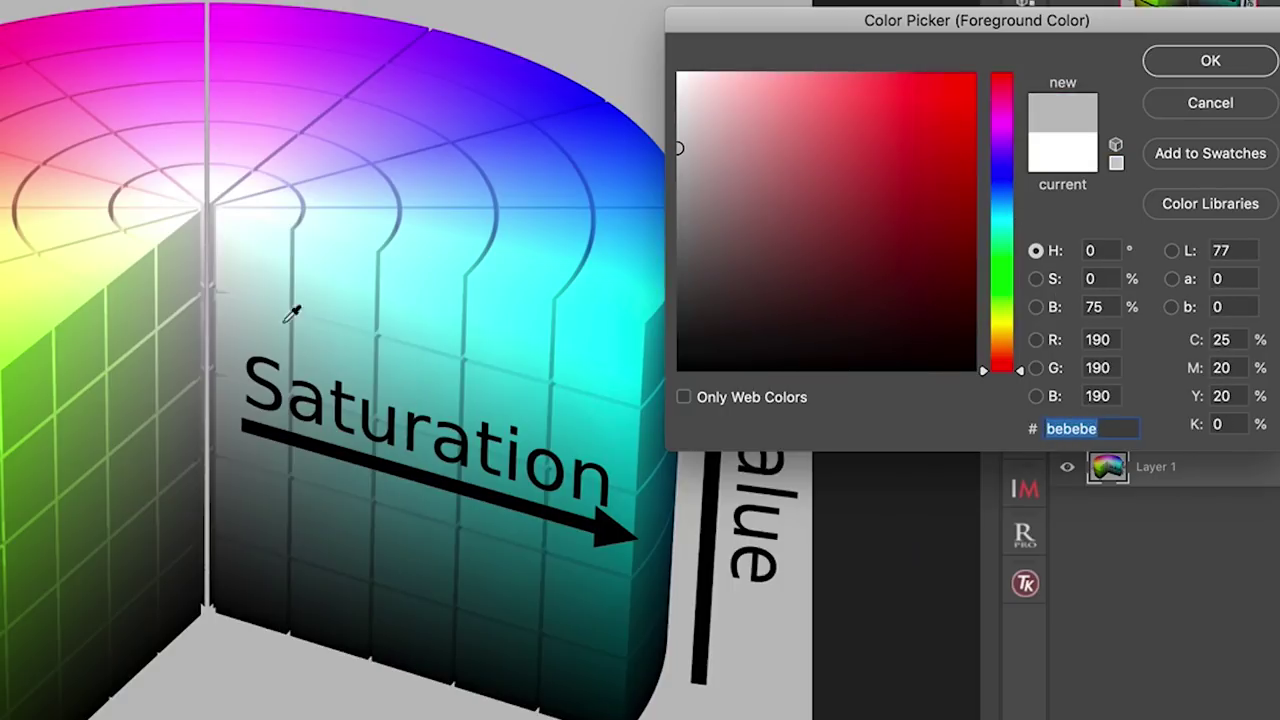
left_click(226, 238)
left_click_drag(226, 238, 623, 305)
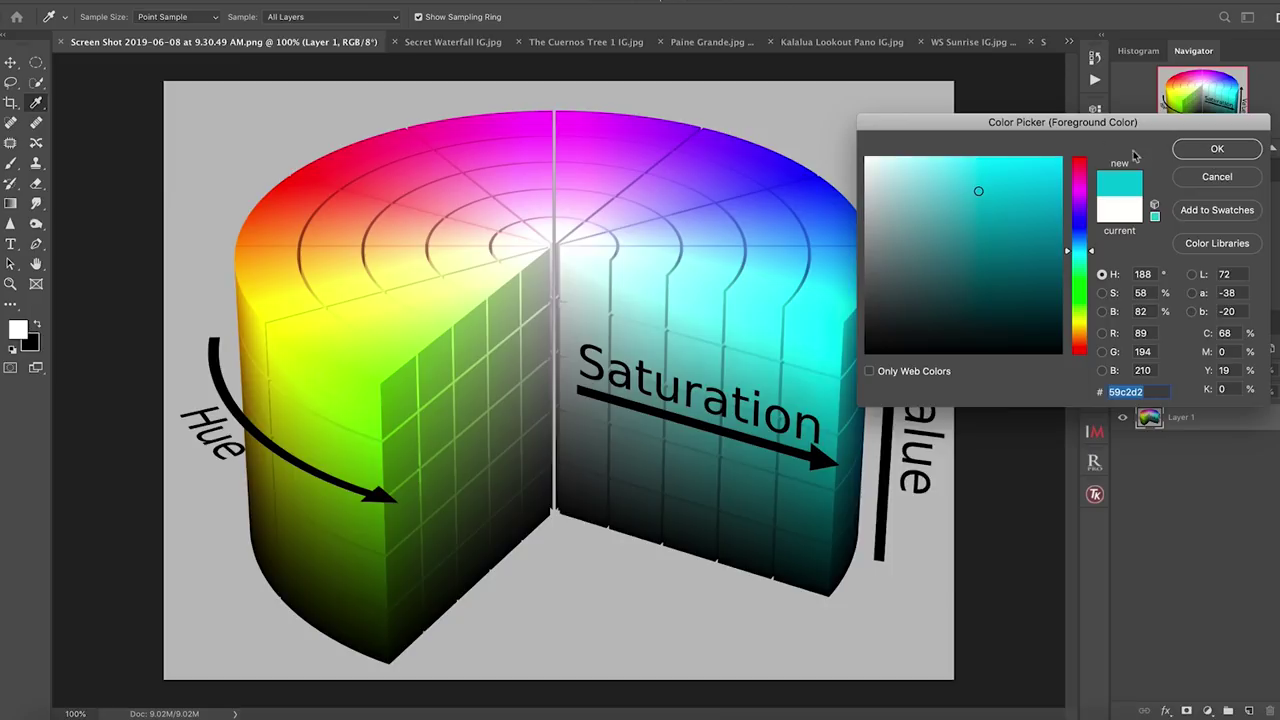
left_click(1206, 175)
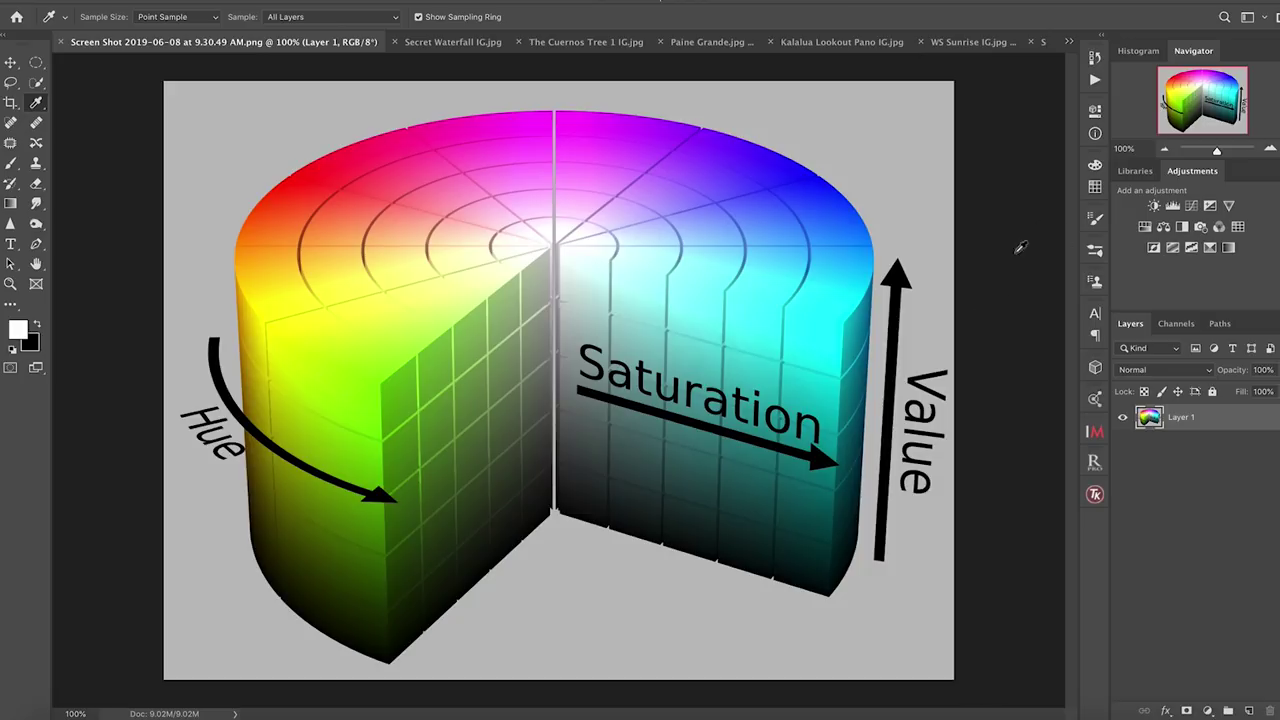
left_click(463, 42)
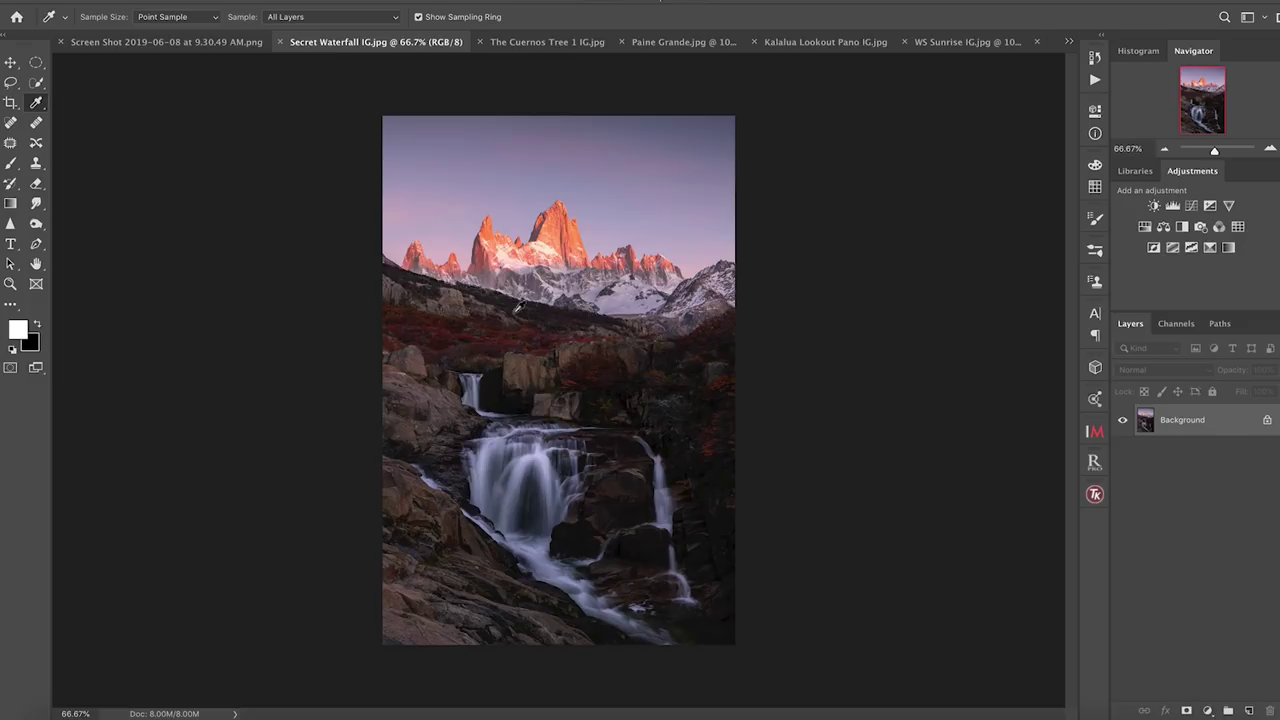
left_click(1096, 397)
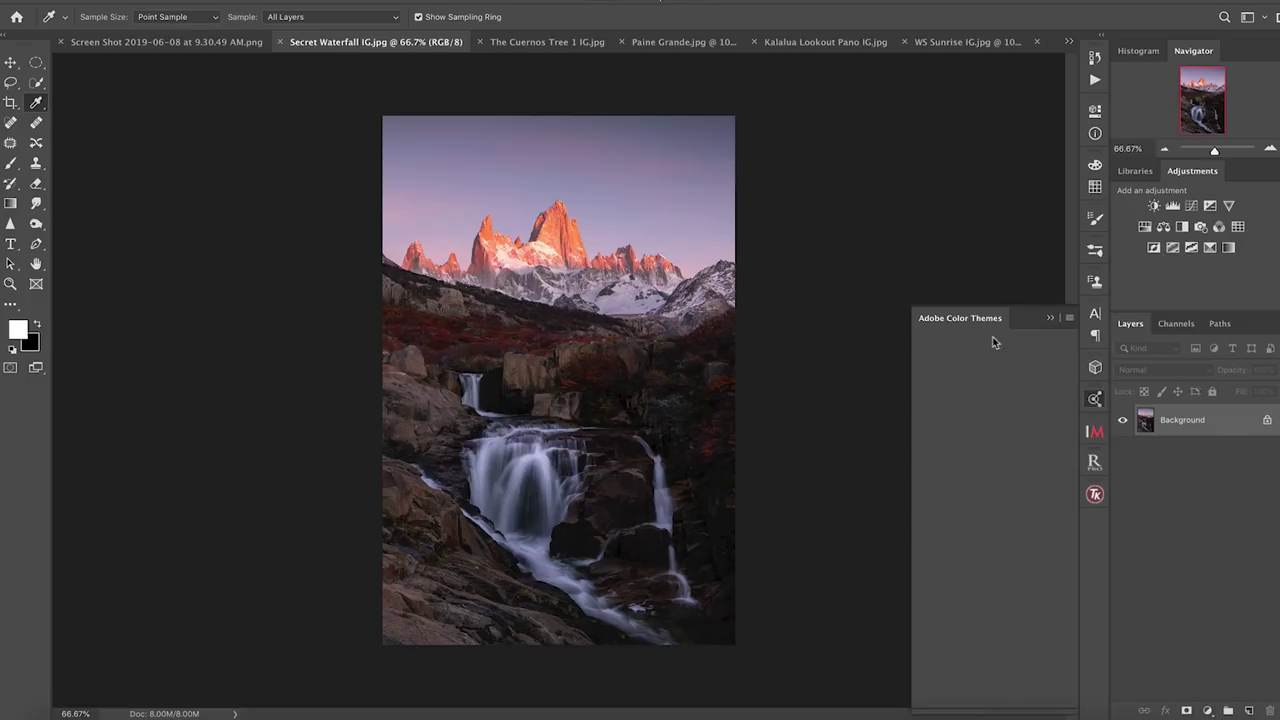
left_click(499, 10)
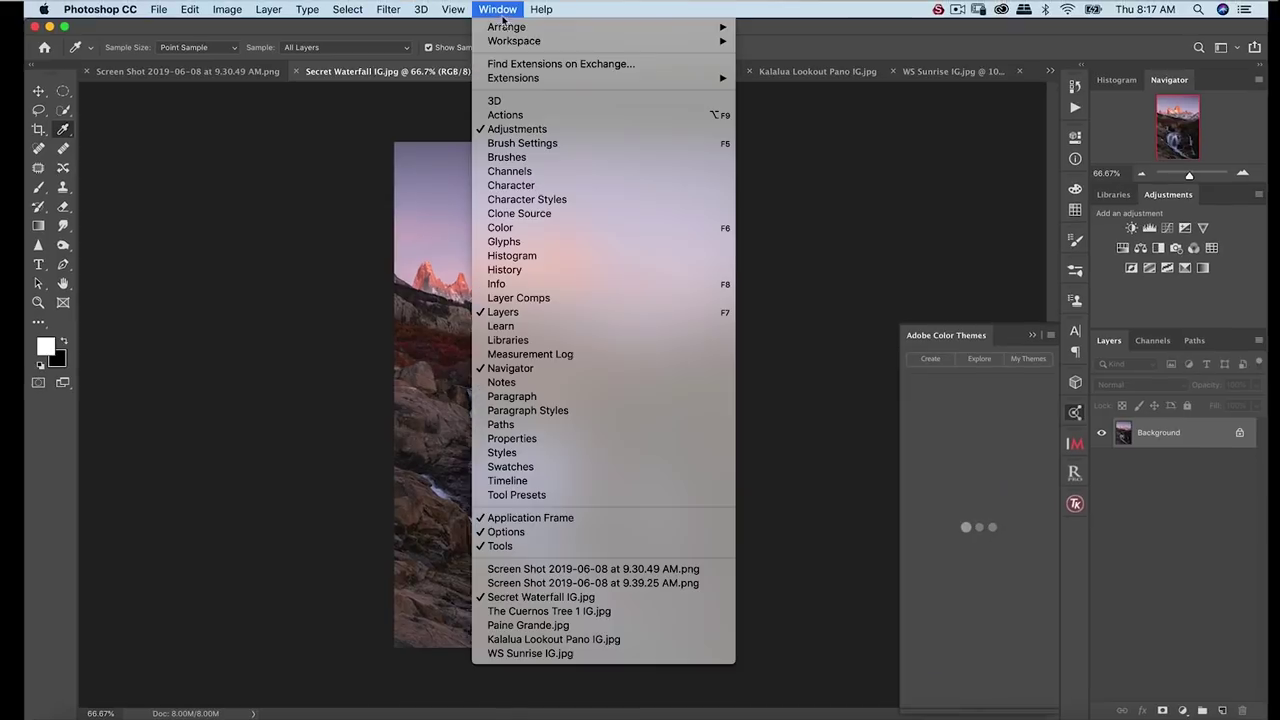
mouse_move(523, 80)
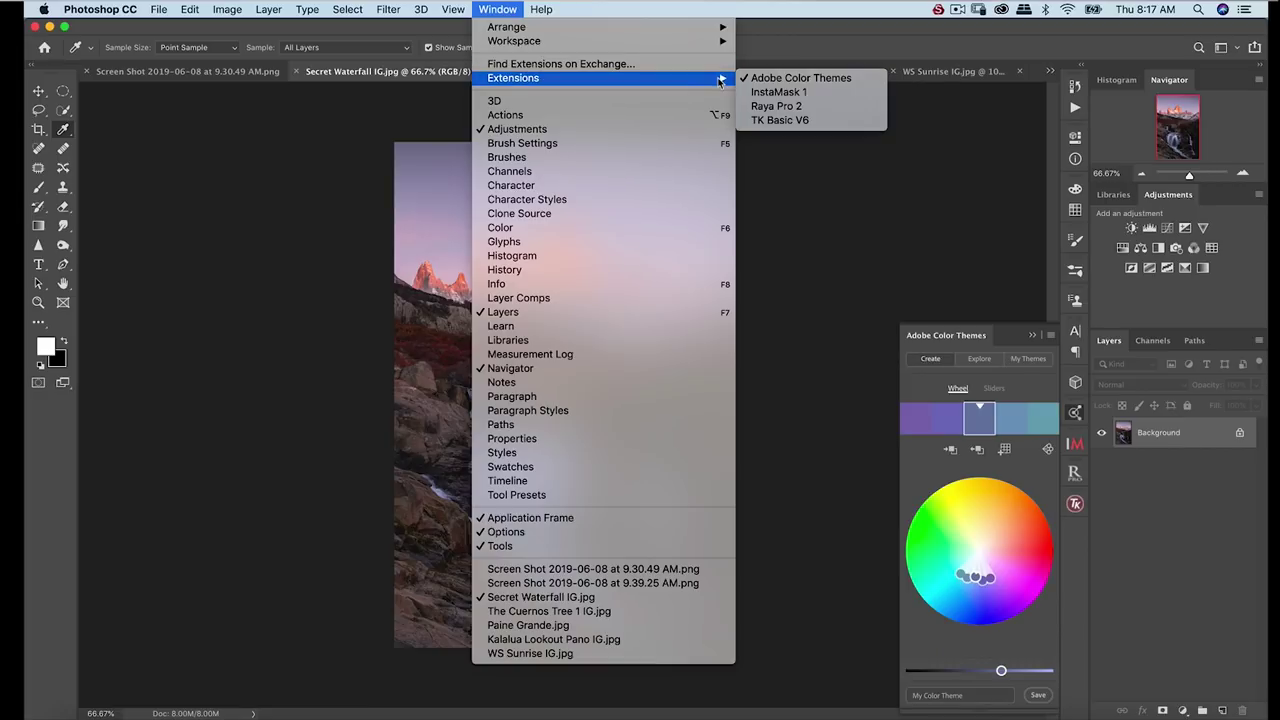
left_click(821, 49)
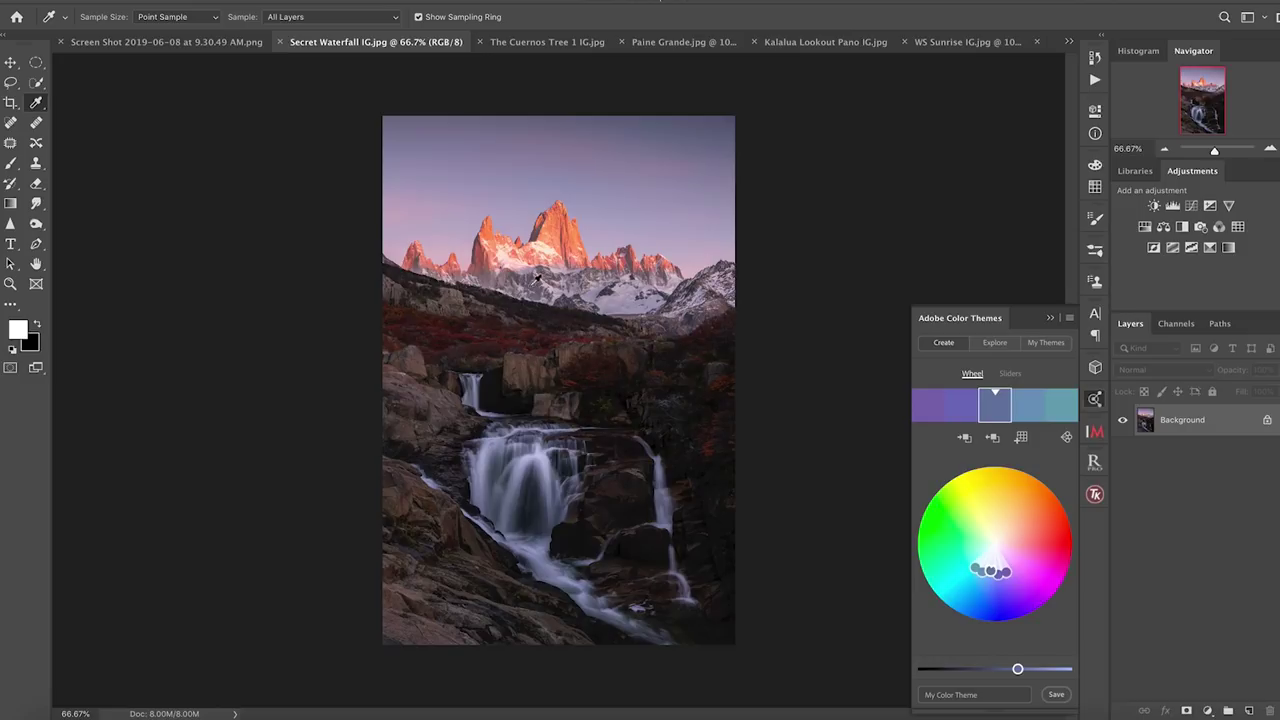
left_click(556, 224)
- Sample a dark red from the waterfall, keep the Analogous rule, and drag the first colour toward brown
left_click(716, 385)
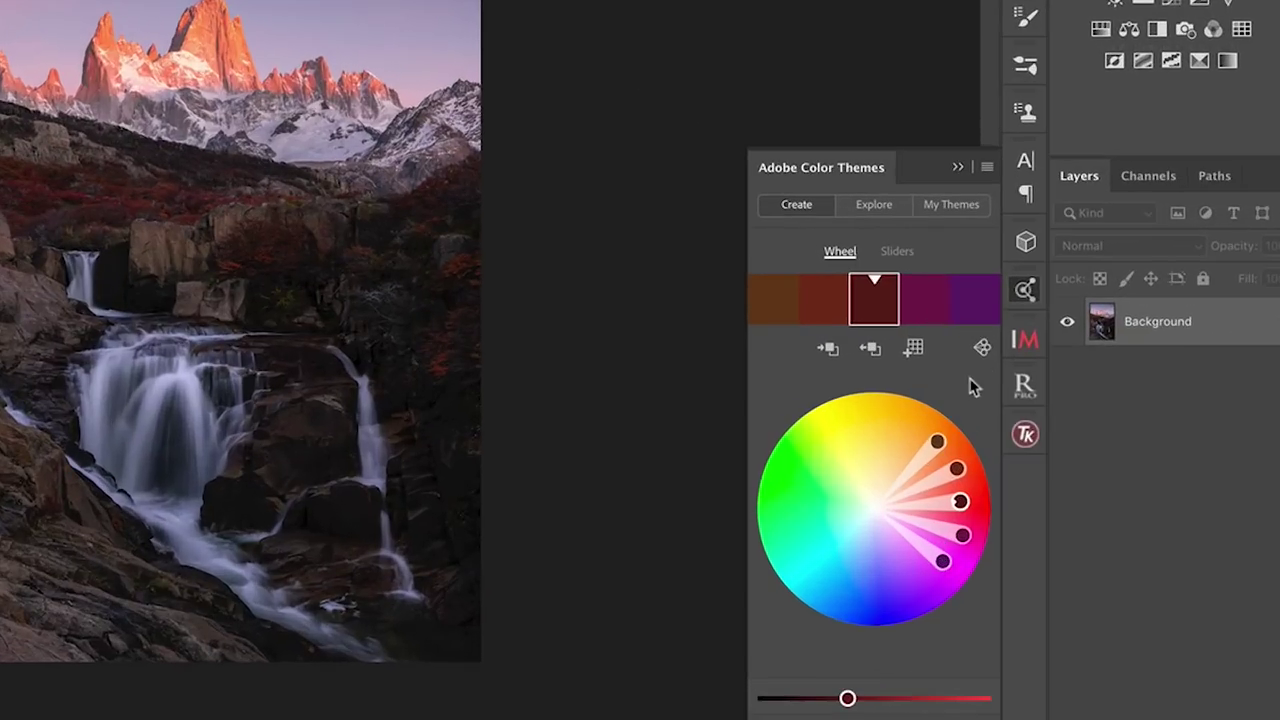
left_click(1066, 437)
left_click(933, 389)
left_click_drag(937, 441, 925, 428)
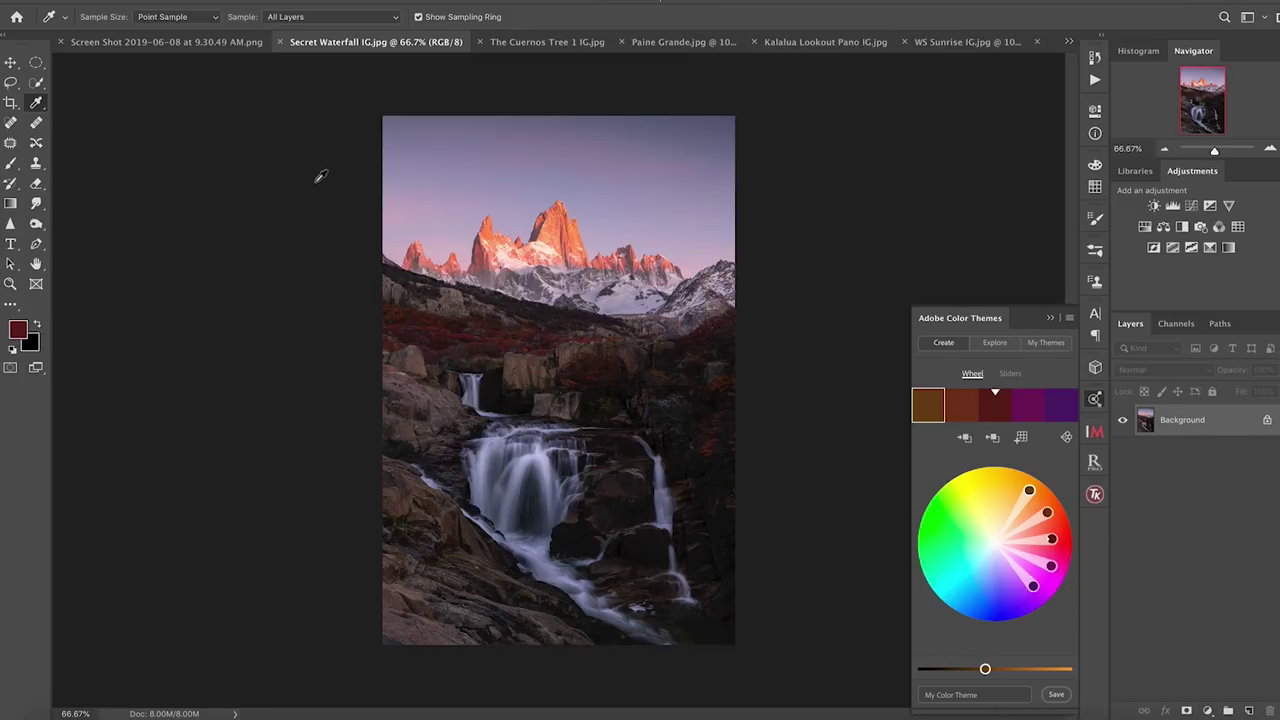
left_click(542, 43)
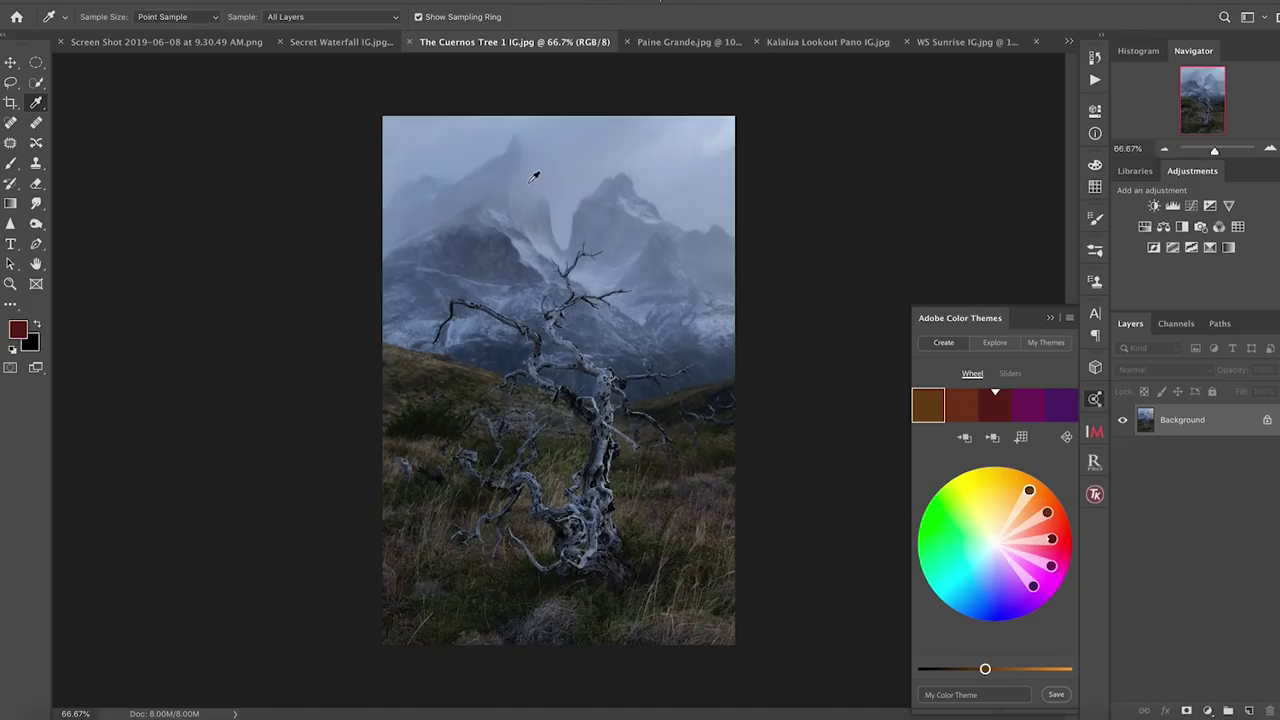
- Sample the pale blue-grey of the misty sky above the peaks as the foreground colour
left_click(560, 145)
- Apply the Complementary rule based on the sampled sky blue, then drag the navy colour darker
left_click(1068, 438)
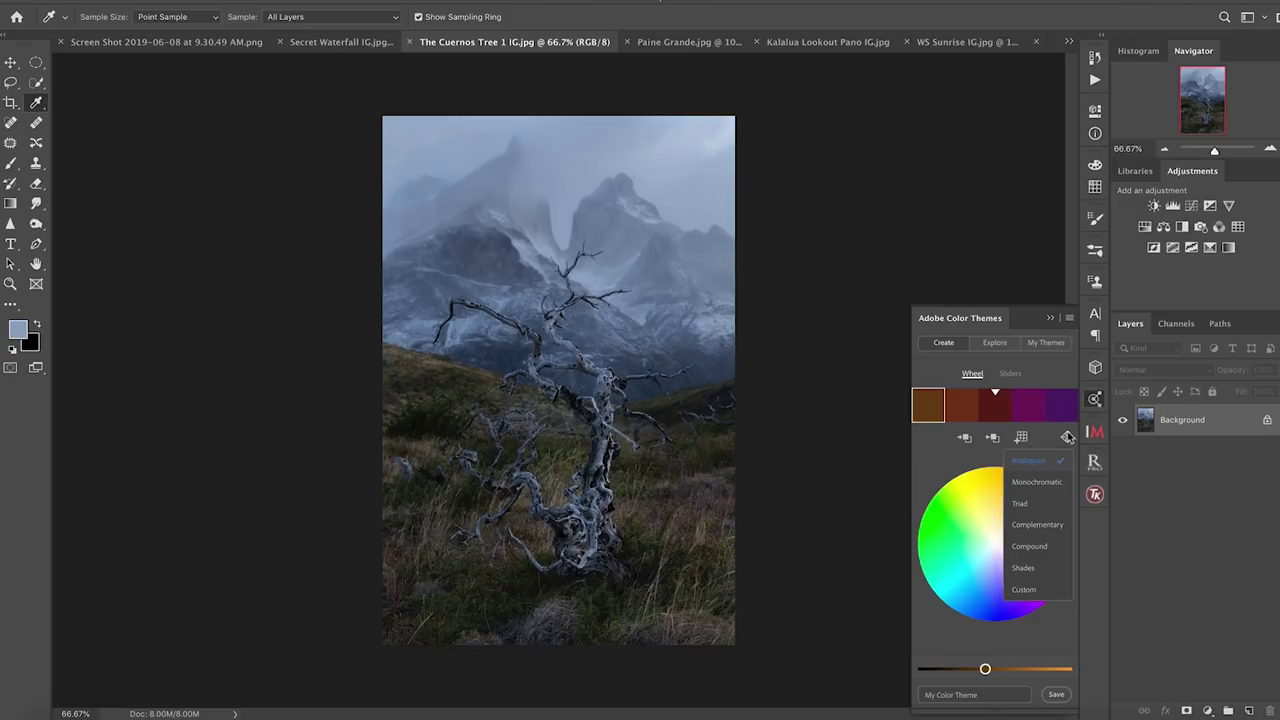
left_click(1036, 526)
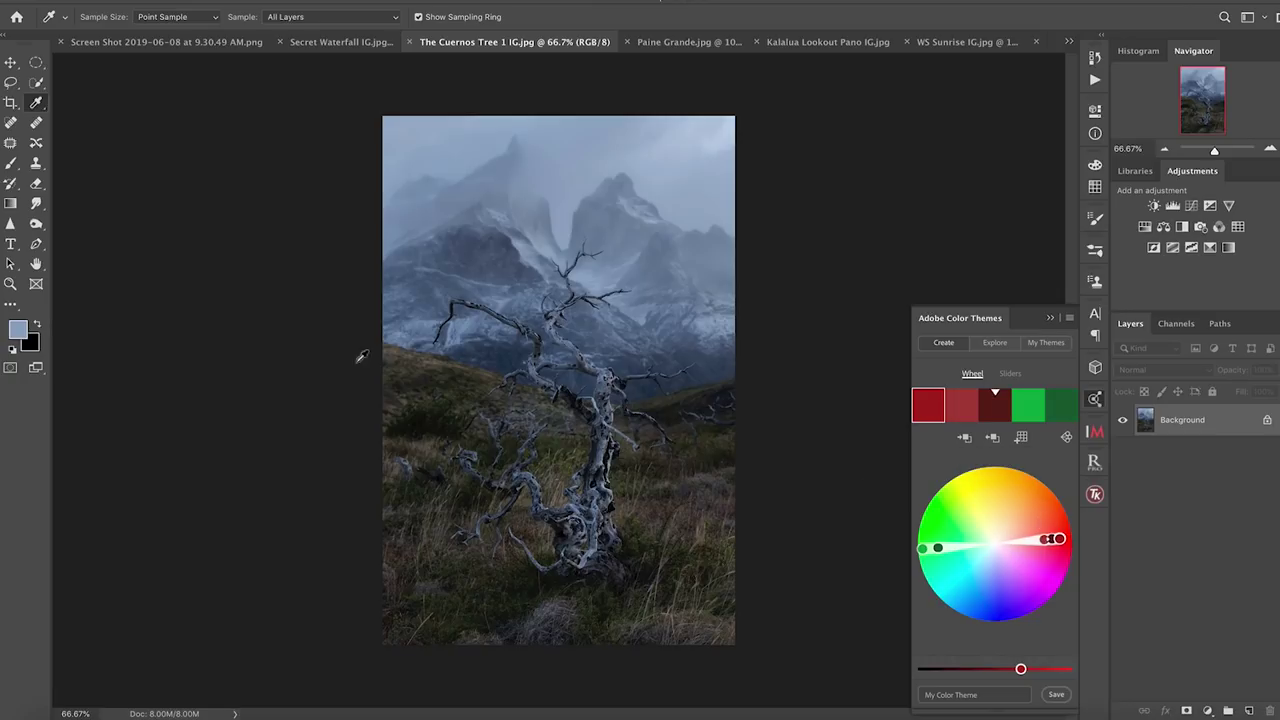
left_click(993, 440)
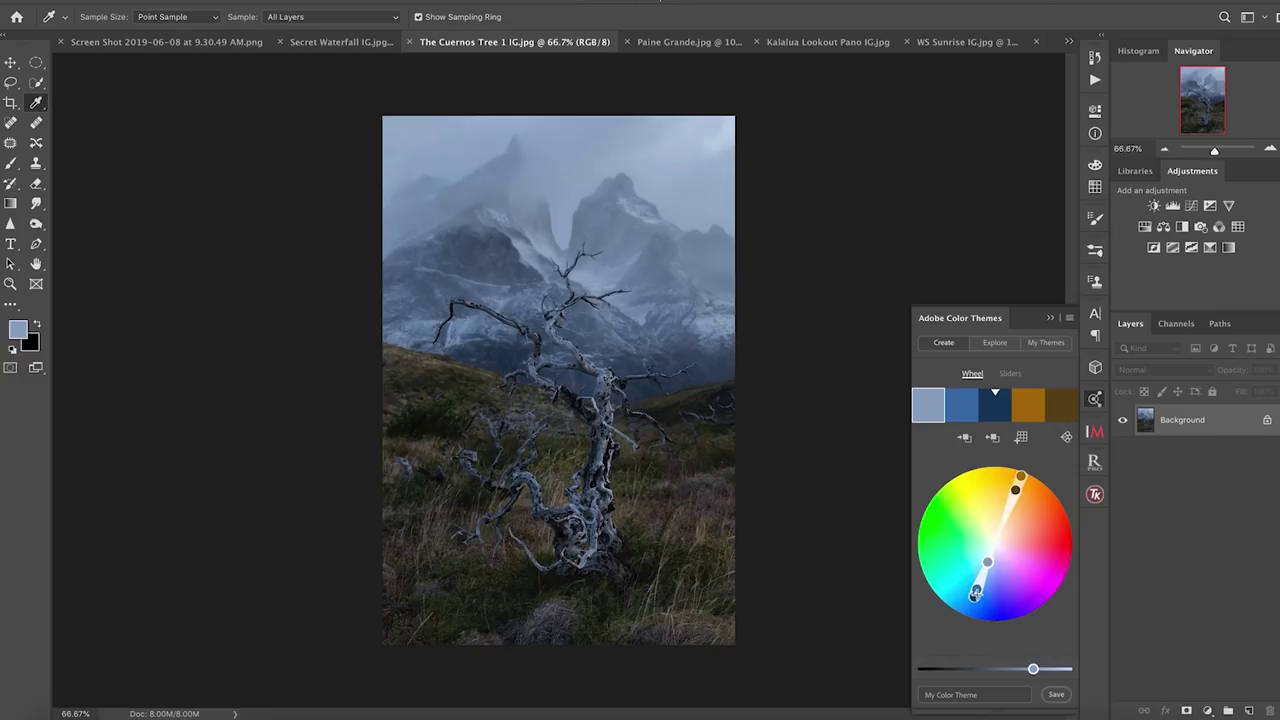
mouse_move(975, 593)
left_mouse_down()
mouse_move(981, 603)
mouse_move(986, 576)
left_mouse_up()
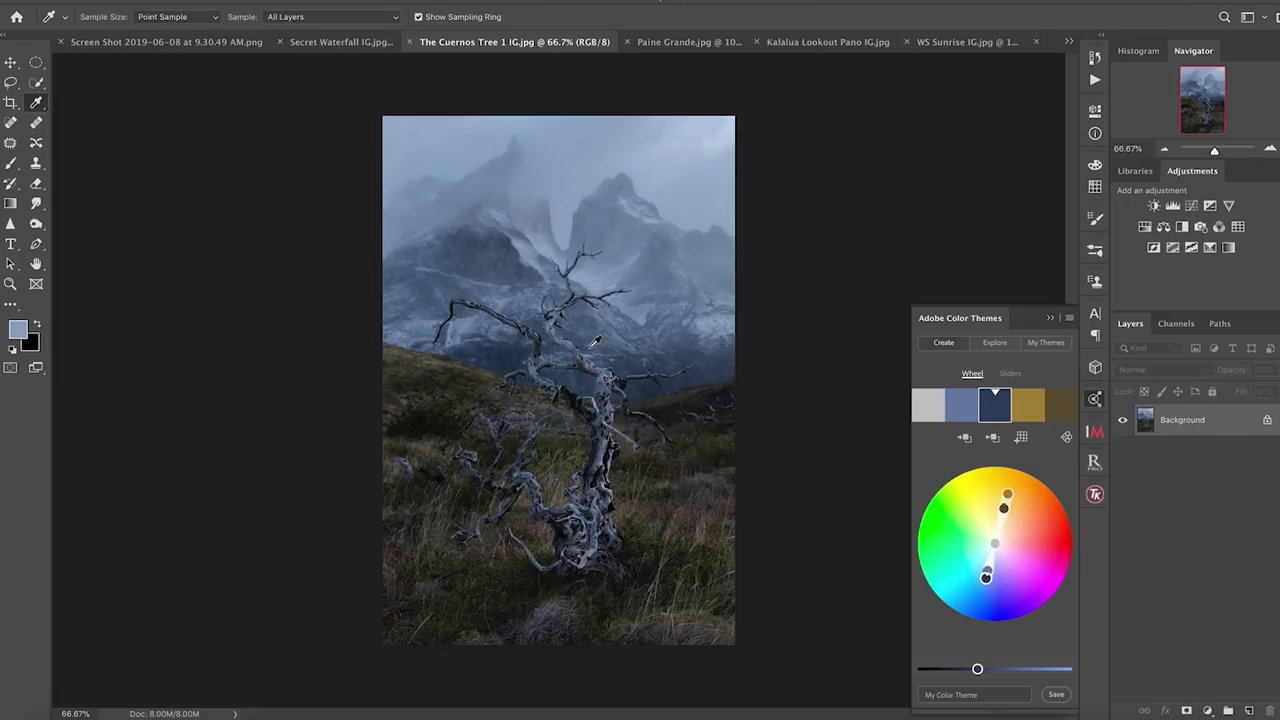
- Switch to the Paine Grande.jpg mountain photo
left_click(683, 44)
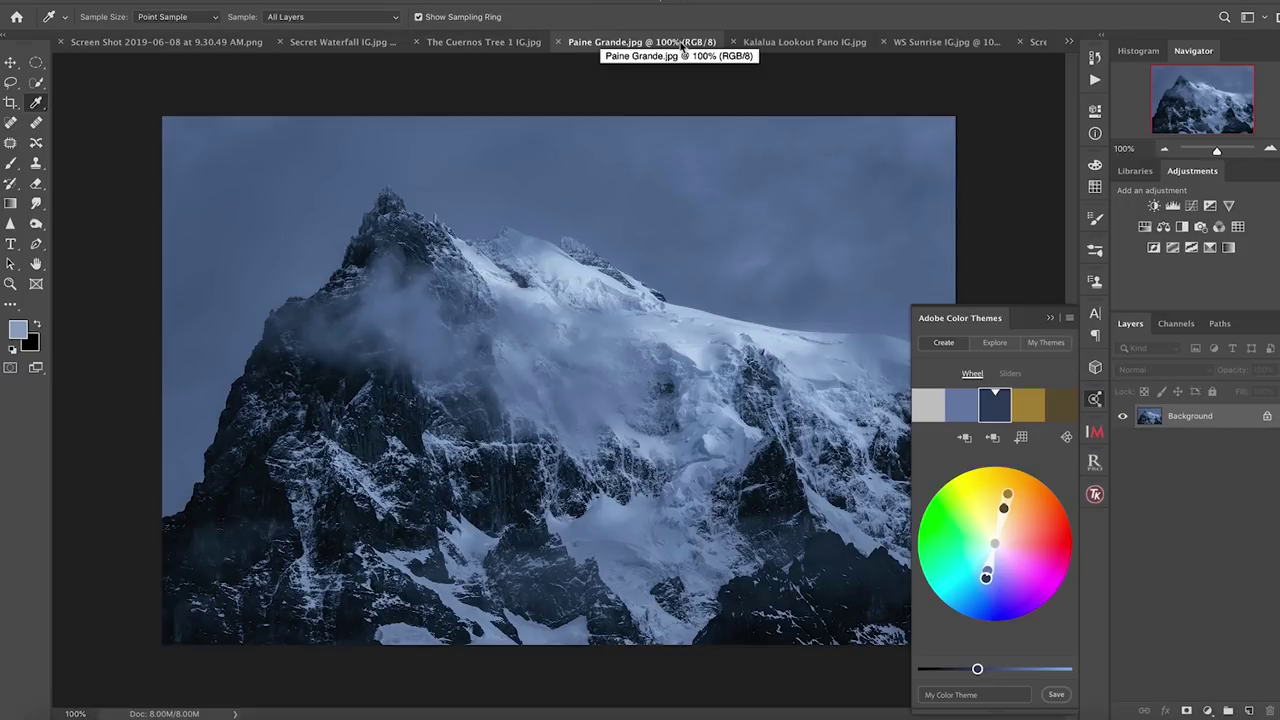
- Sample the dark blue sky near the peak, apply Monochromatic, then switch to Kalalua Lookout Pano IG.jpg
left_click(1051, 317)
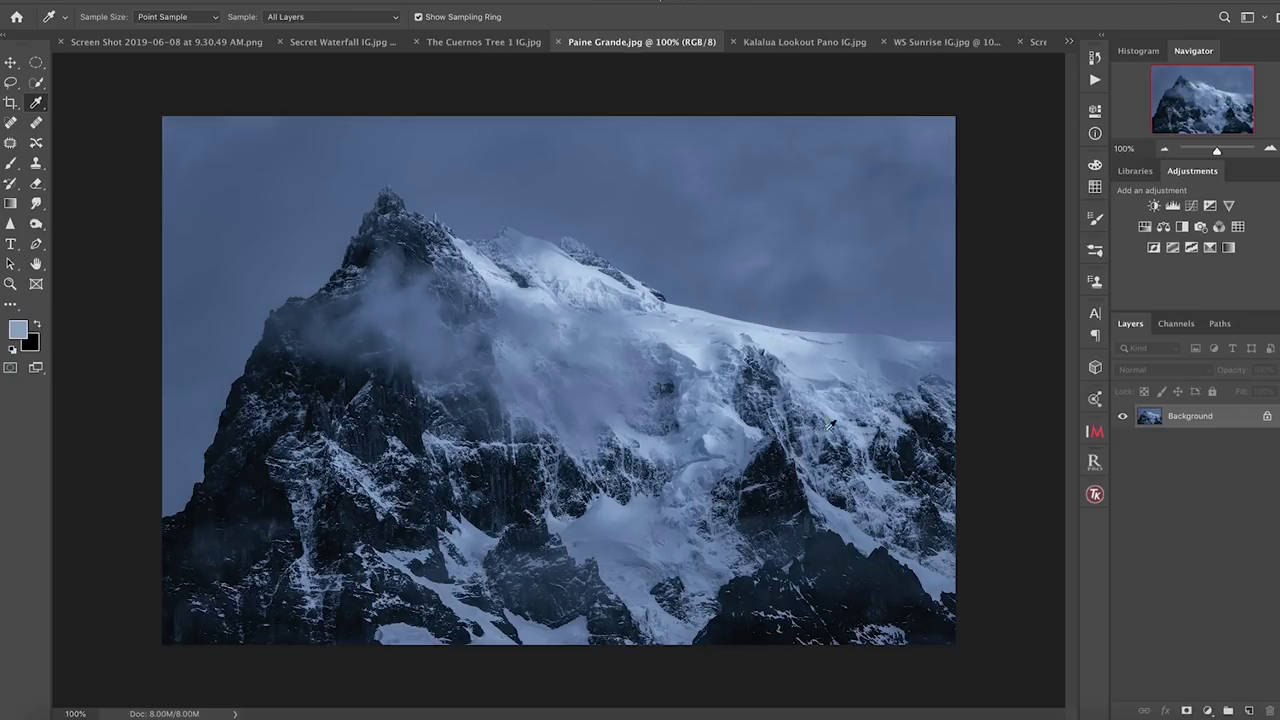
left_click(561, 201)
left_click(1096, 399)
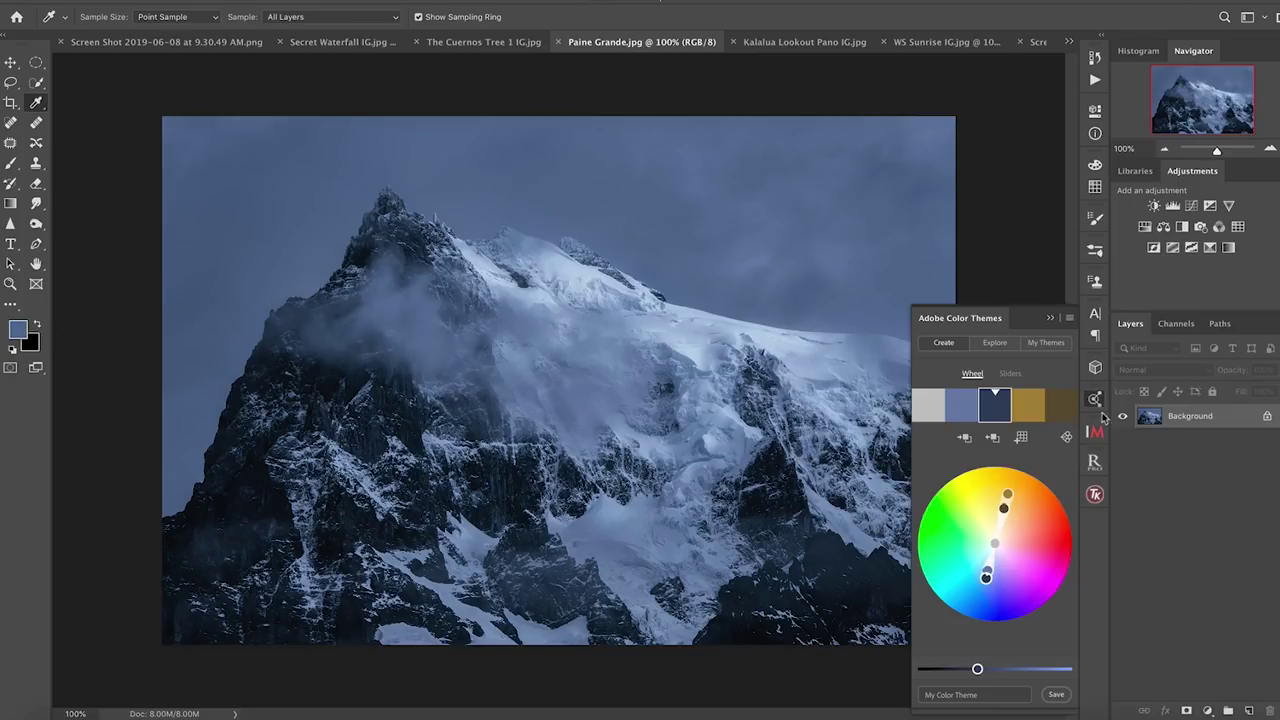
left_click(1066, 437)
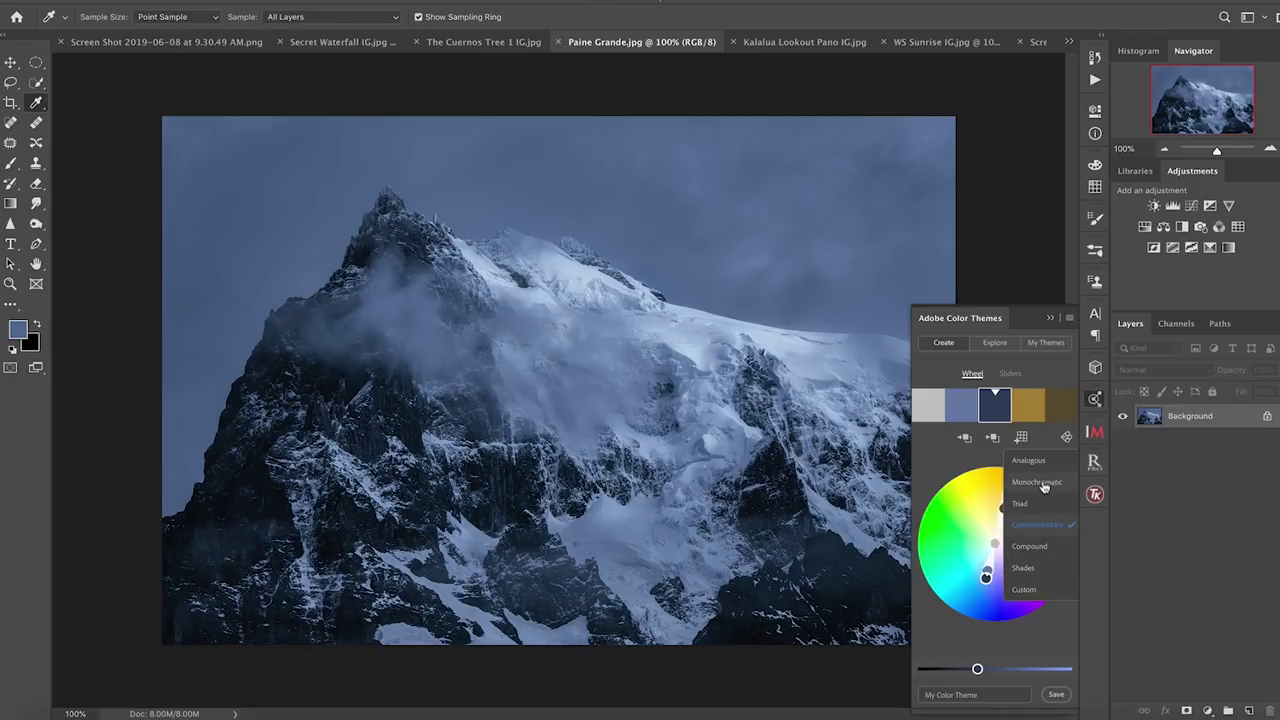
left_click(1043, 485)
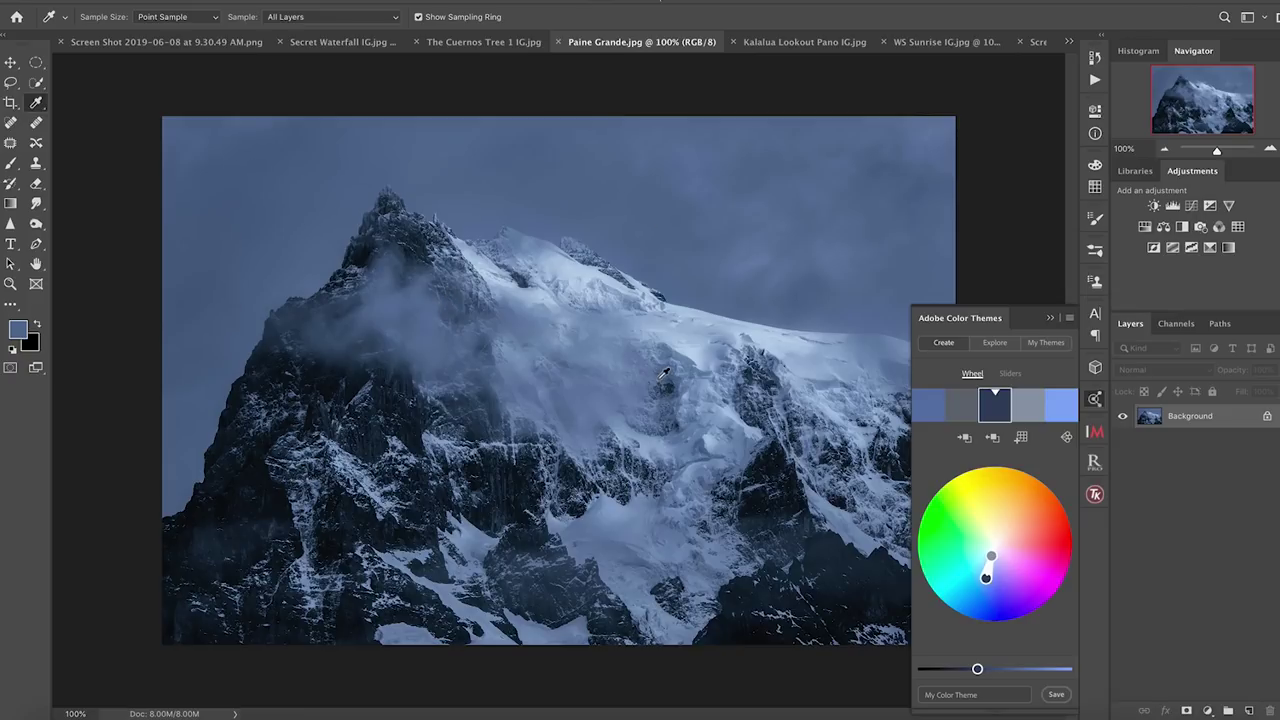
left_click(820, 40)
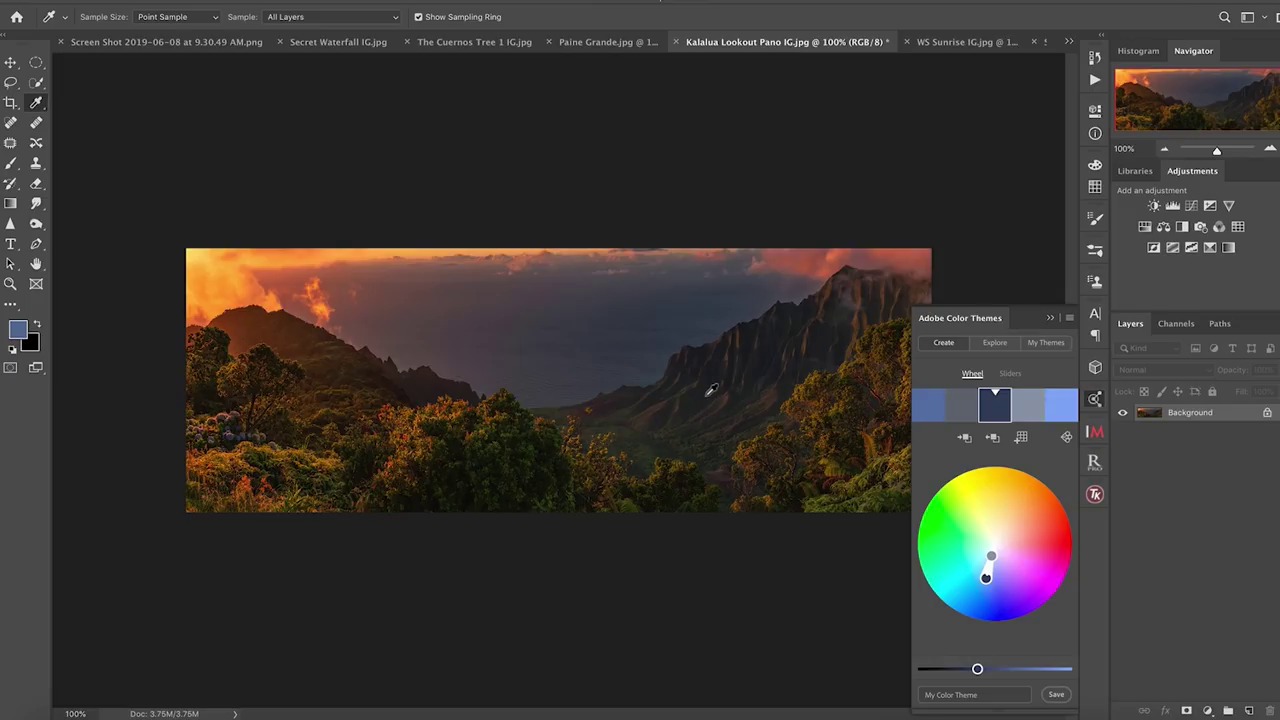
- Sample a dark blue-grey from the Kalalua sky and rebuild the theme around it
left_click(881, 493)
left_click(305, 361)
left_click(515, 319)
left_click(528, 350)
left_click(992, 438)
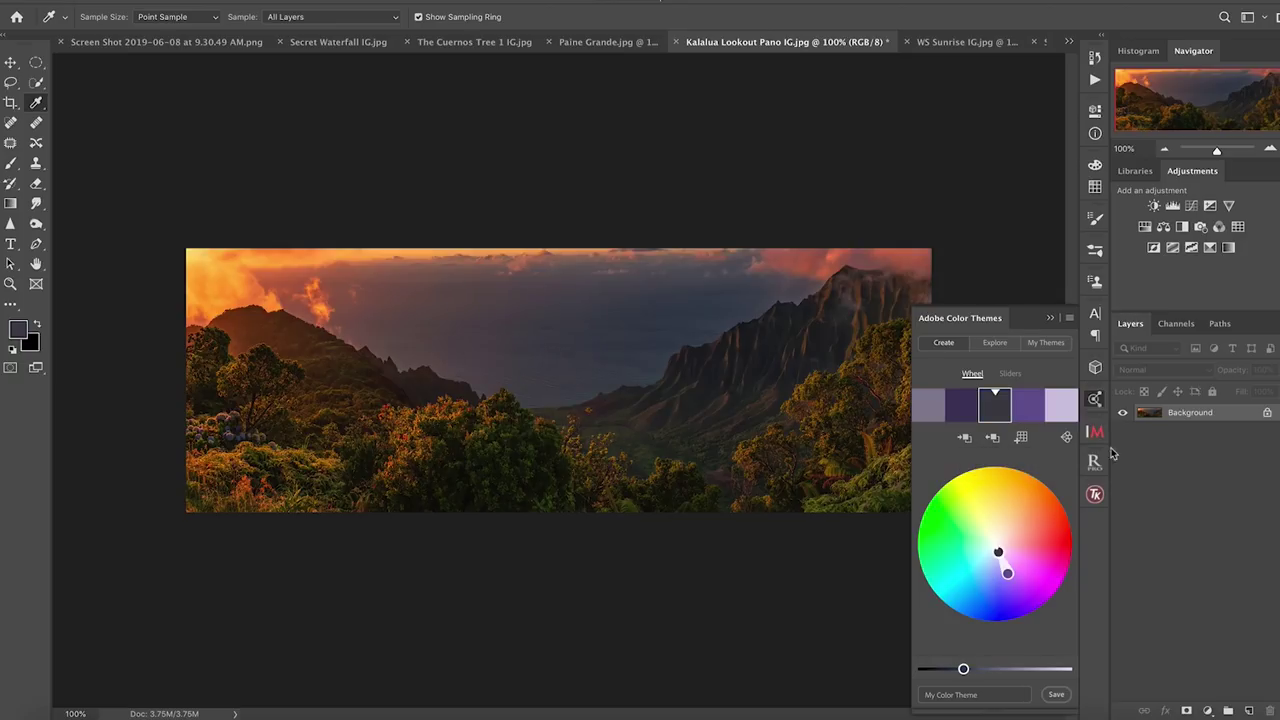
left_click(1066, 437)
- Apply the Triad harmony, then switch to the WS Sunrise IG.jpg dune image
left_click(1053, 504)
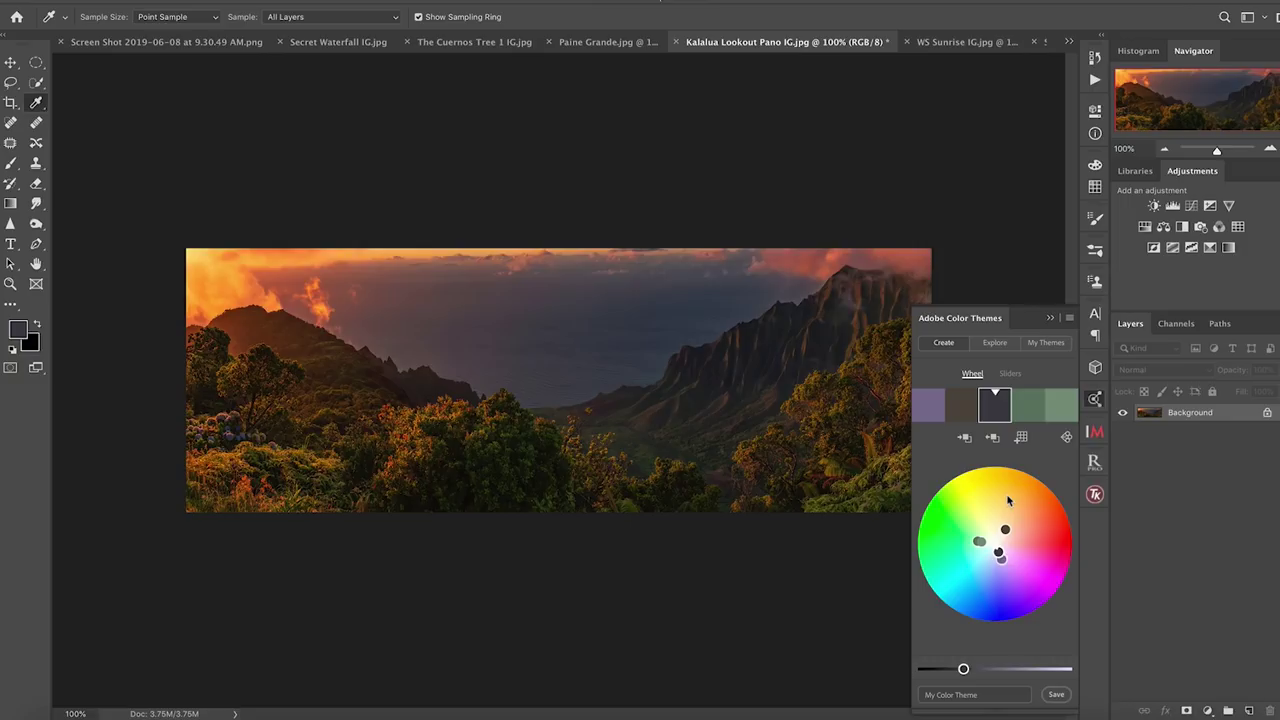
left_click(960, 45)
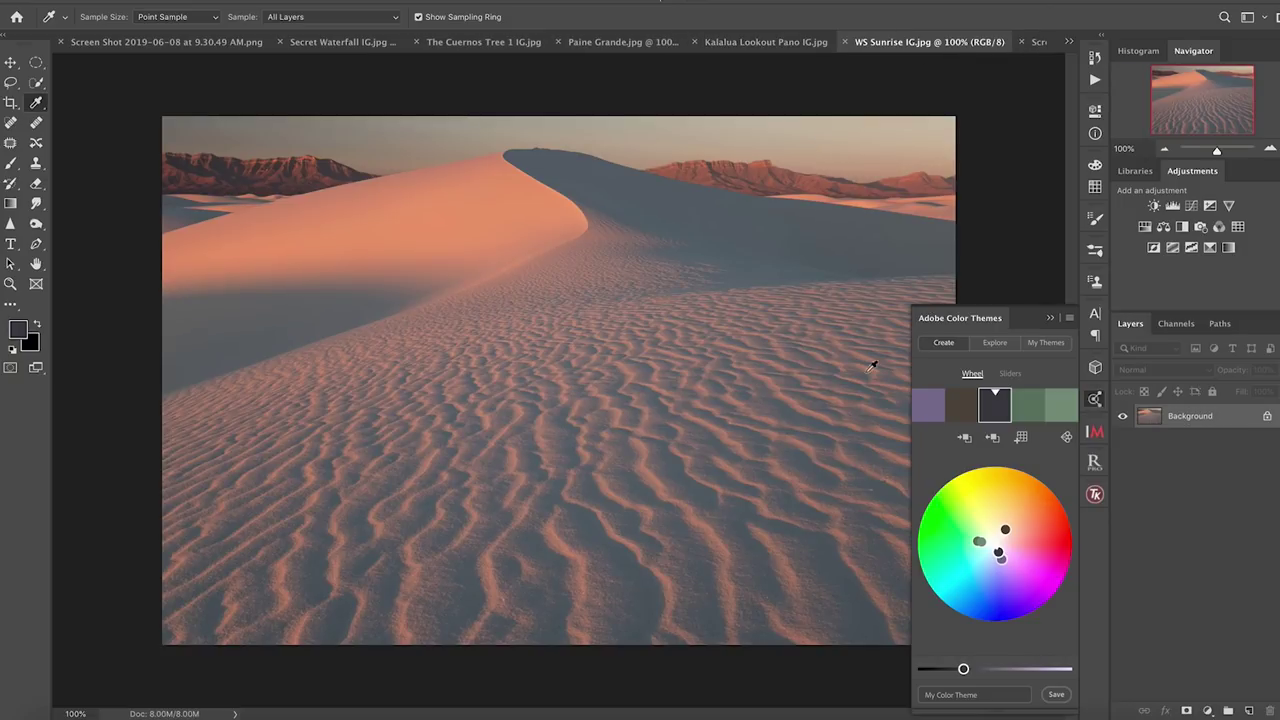
- Apply the Complementary harmony and sample the salmon colour of the lit dune
left_click(1066, 437)
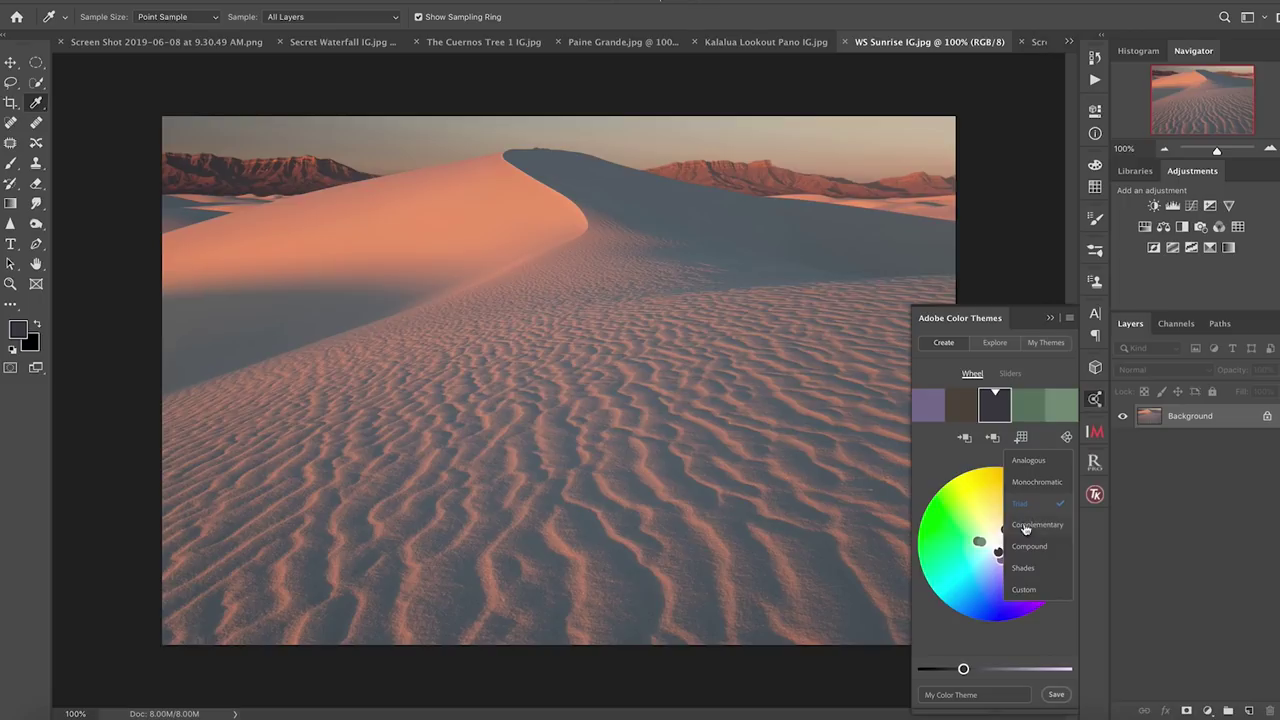
left_click(1046, 526)
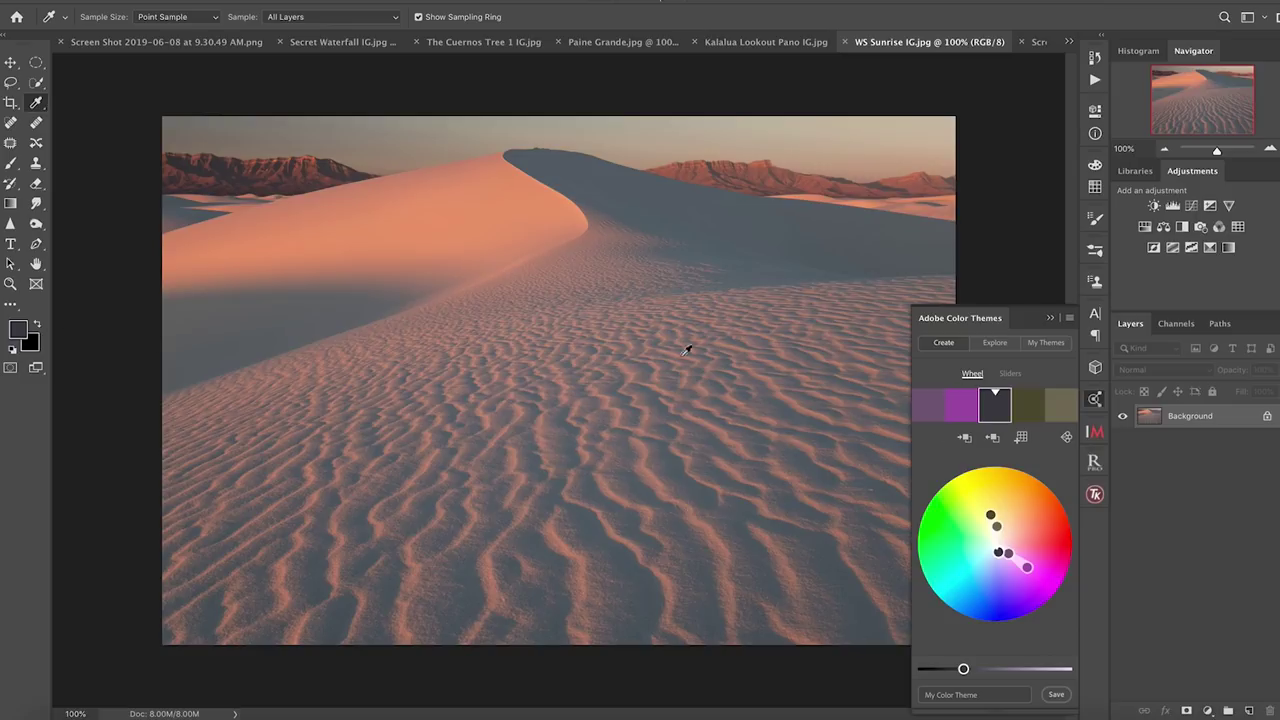
left_click(465, 215)
- Base the theme on the salmon colour and apply Compound, yielding violet, indigo, periwinkle, gold and tan
left_click(995, 441)
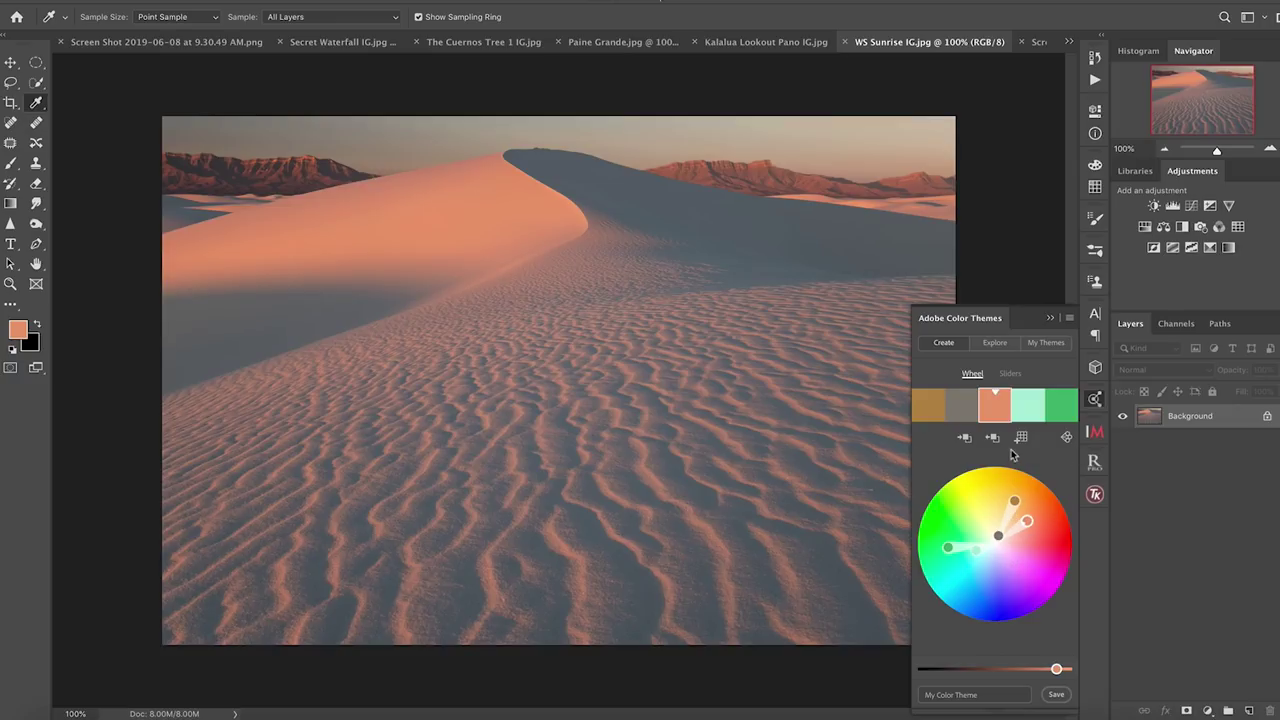
left_click(1066, 437)
left_click(1042, 546)
- Rotate the dune photo's compound theme to violet, indigo, periwinkle base, gold and tan
mouse_move(1026, 521)
left_mouse_down()
mouse_move(1036, 505)
mouse_move(1040, 545)
mouse_move(989, 566)
left_mouse_up()
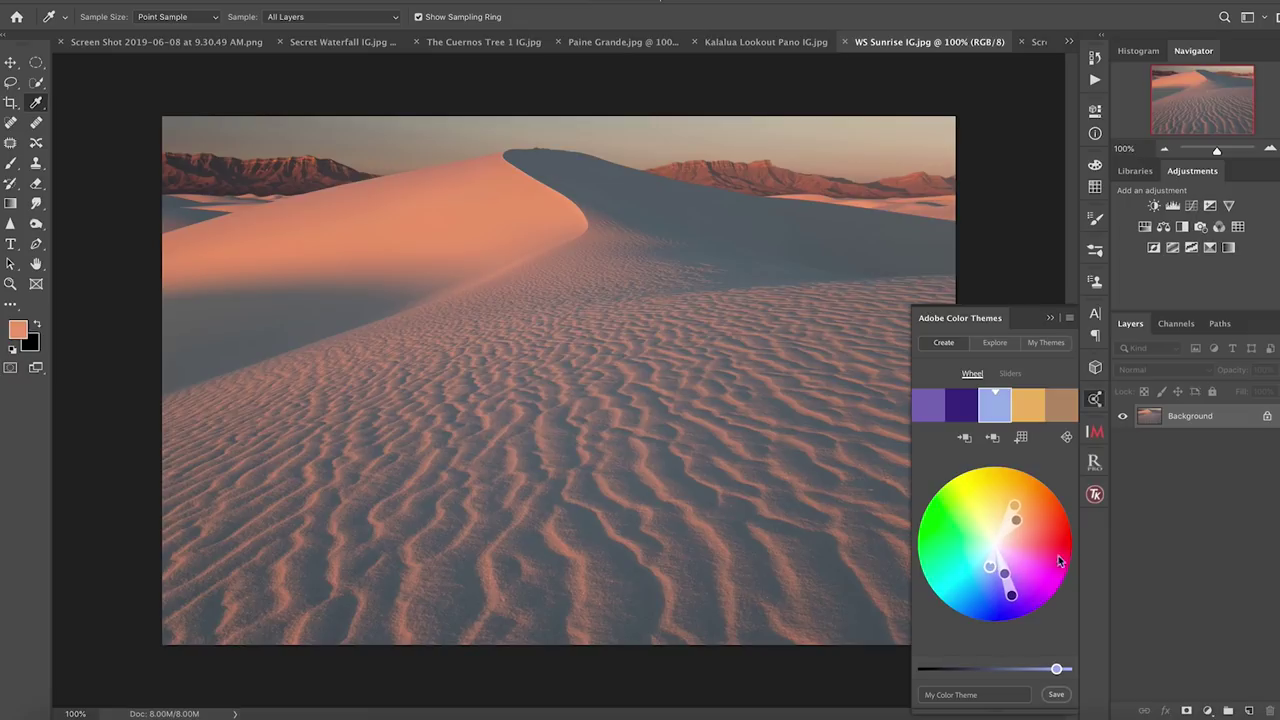